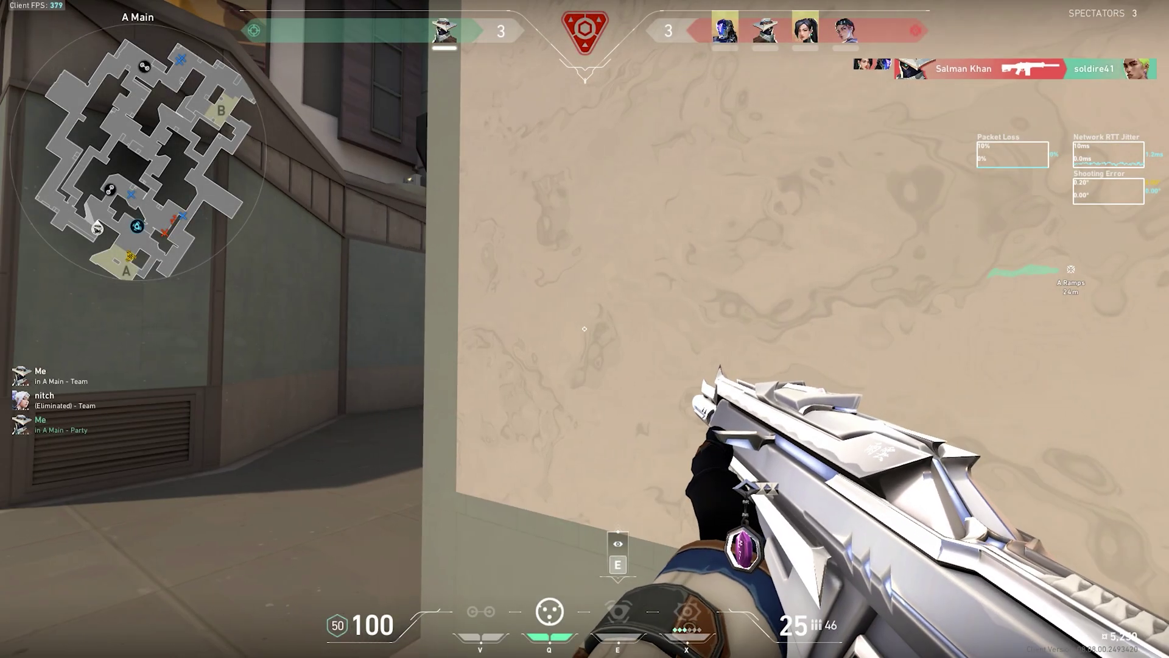
- Strafe with A to peek past the wall and shoot the enemy down the corridor
{"action": "key", "text": "a"}
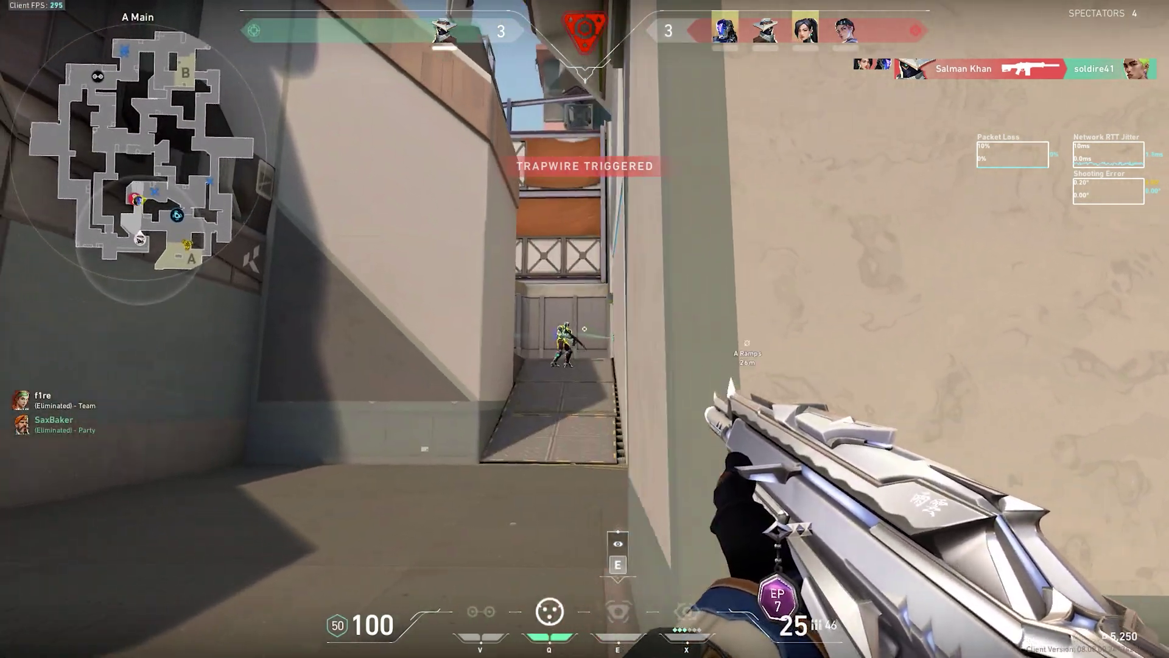
{"action": "left_click", "coordinate": [586, 330]}
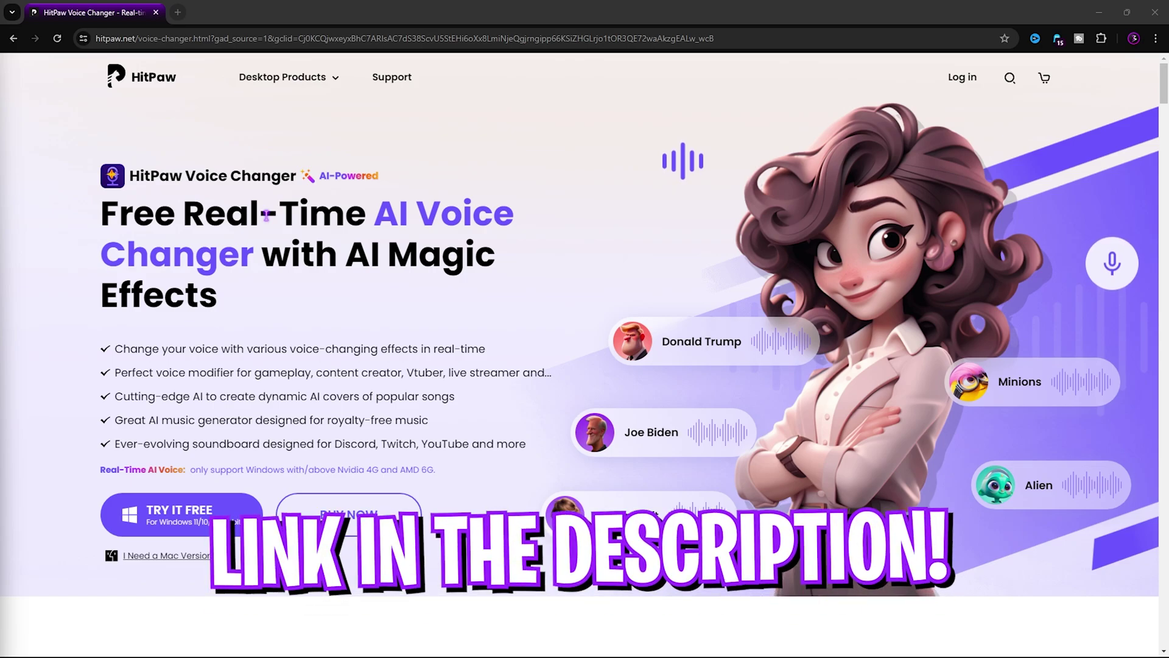
{"action": "left_click_drag", "start_coordinate": [137, 215], "coordinate": [371, 219]}
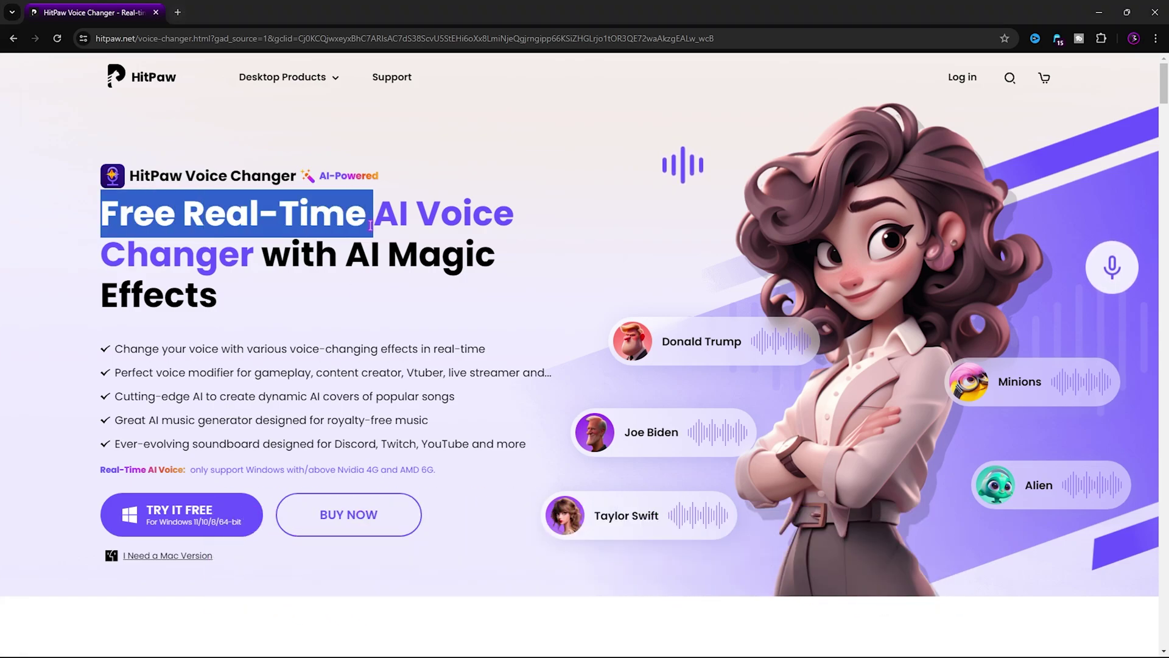
{"action": "left_click", "coordinate": [190, 239]}
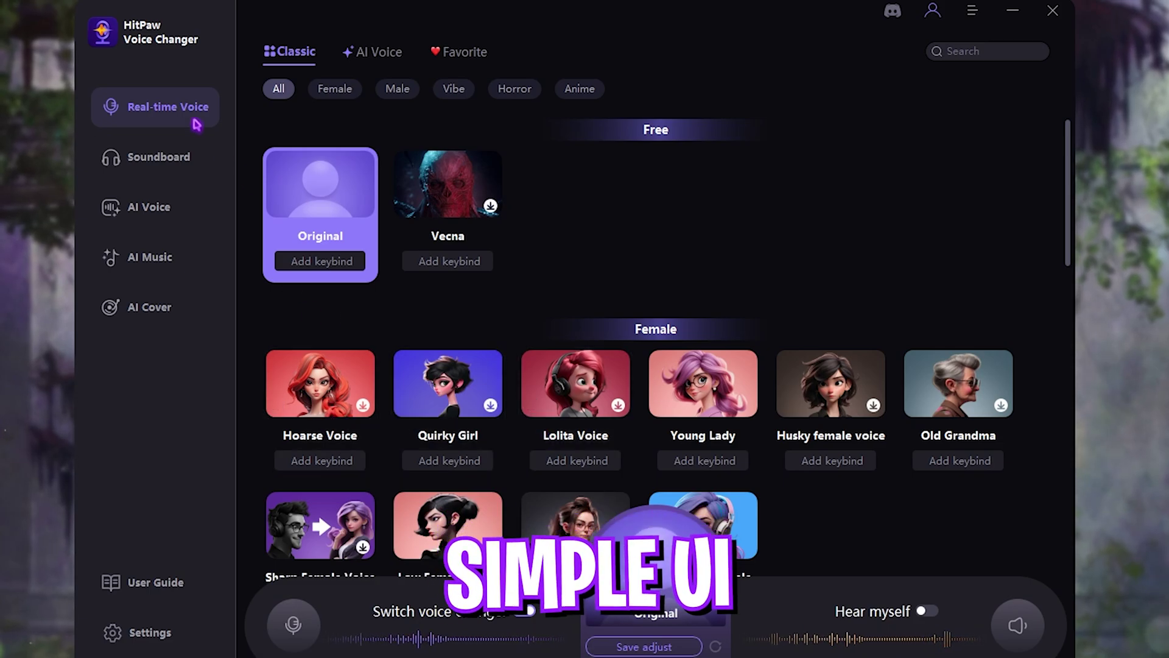
{"action": "left_click", "coordinate": [162, 156]}
{"action": "left_click", "coordinate": [178, 202]}
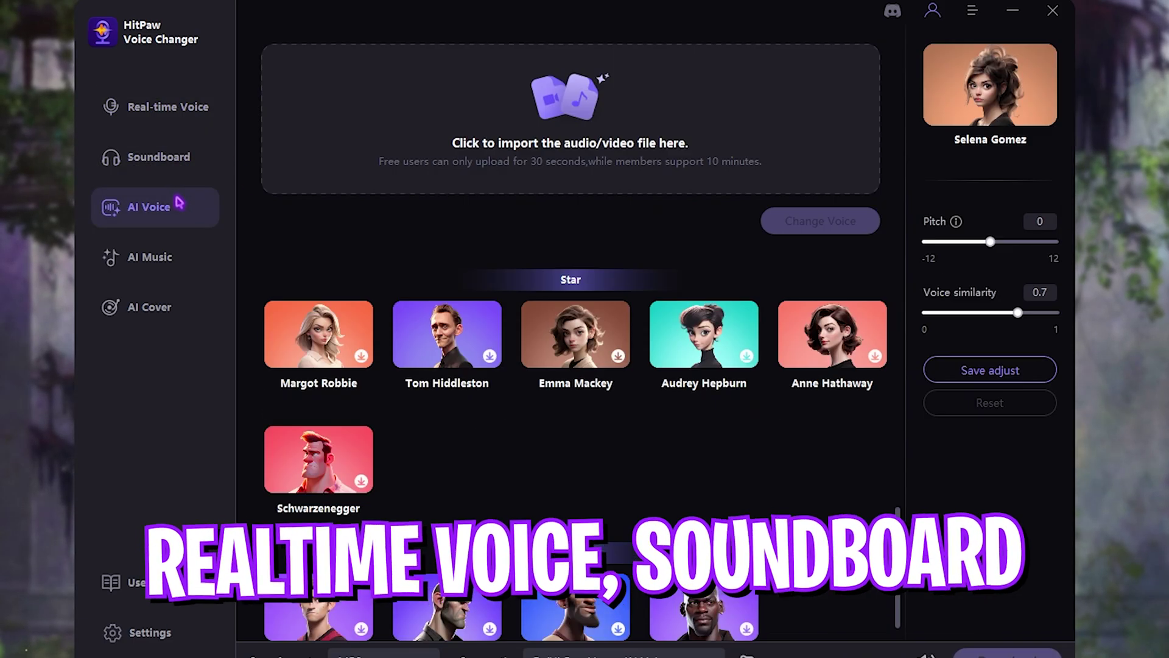
{"action": "left_click", "coordinate": [146, 256]}
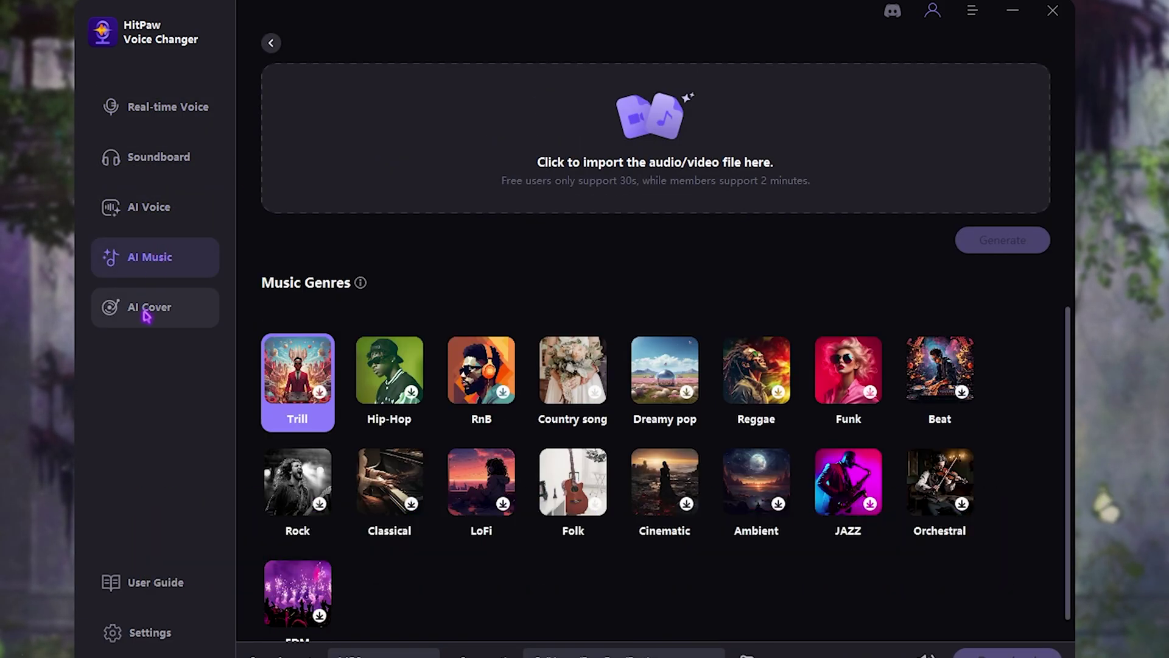
{"action": "left_click", "coordinate": [147, 311]}
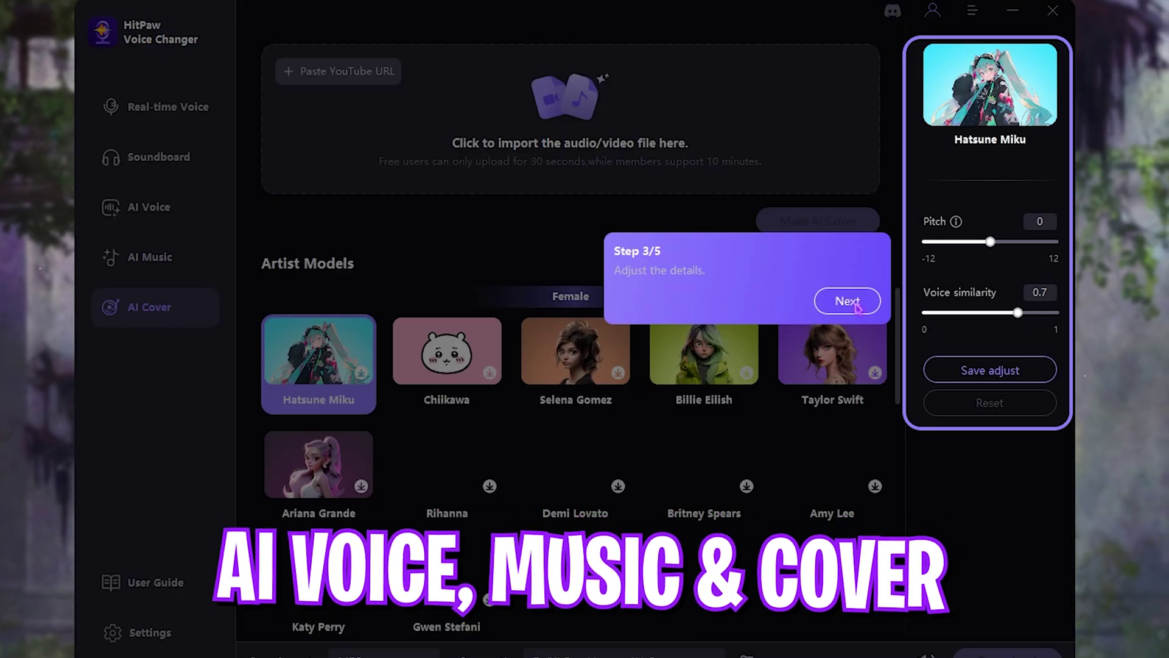
{"action": "left_click", "coordinate": [848, 301]}
{"action": "left_click", "coordinate": [686, 243]}
{"action": "left_click", "coordinate": [991, 598]}
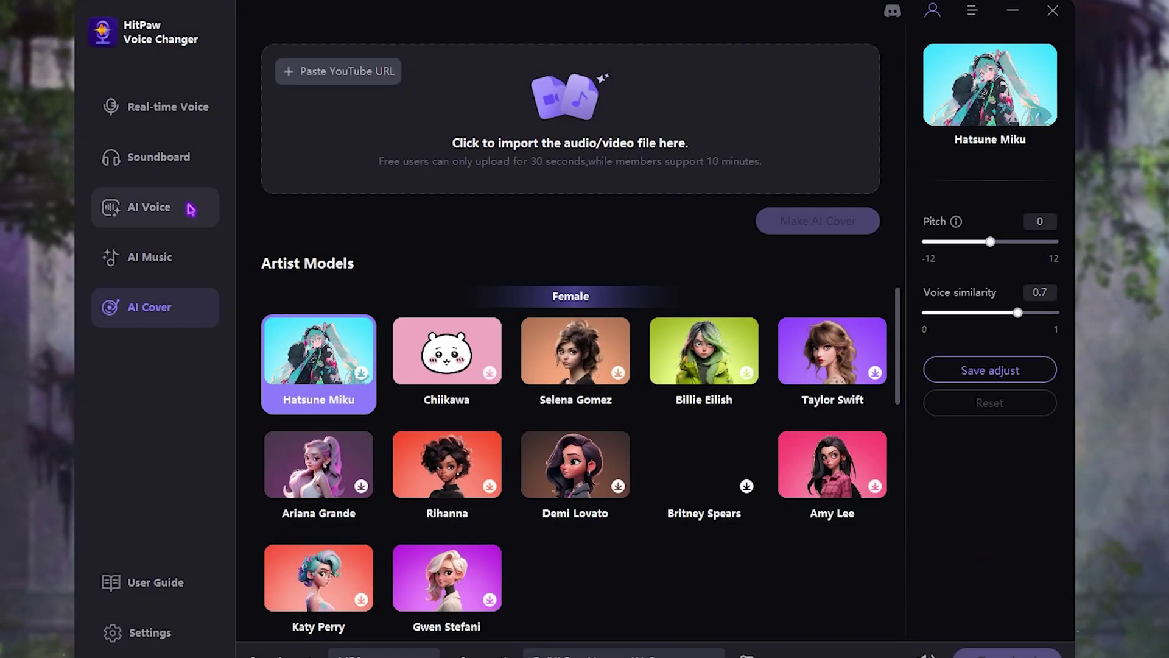
{"action": "left_click", "coordinate": [170, 111]}
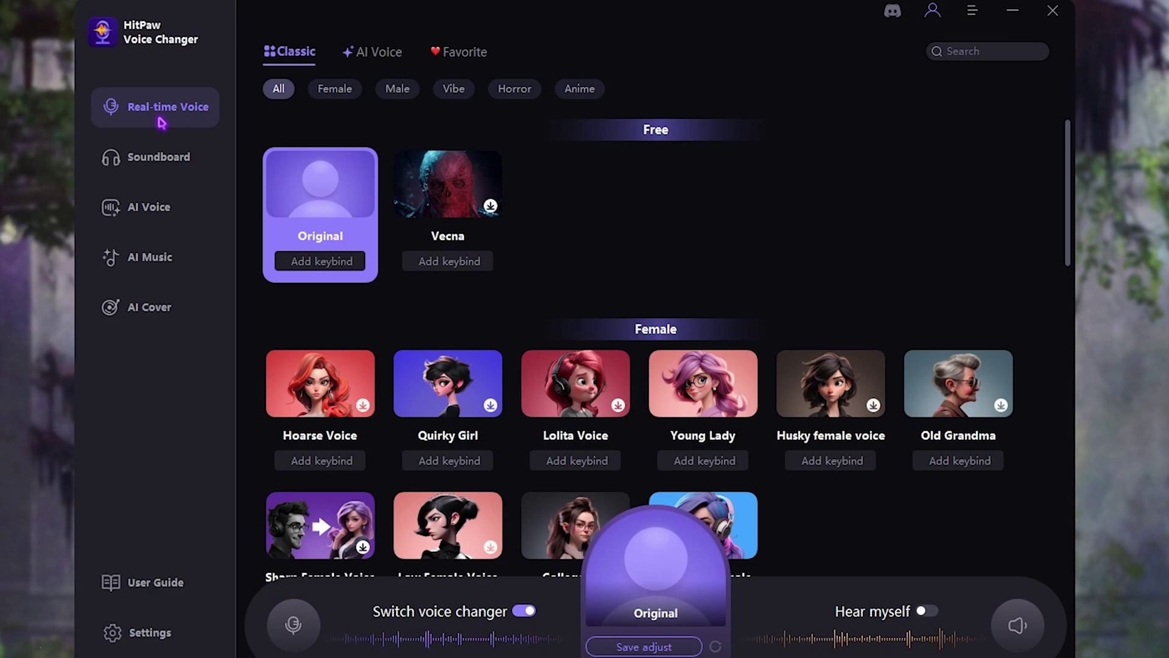
{"action": "scroll", "coordinate": [471, 372], "scroll_direction": "down", "scroll_amount": 3}
{"action": "scroll", "coordinate": [472, 372], "scroll_direction": "down", "scroll_amount": 3}
{"action": "scroll", "coordinate": [472, 373], "scroll_direction": "down", "scroll_amount": 3}
{"action": "scroll", "coordinate": [472, 372], "scroll_direction": "down", "scroll_amount": 3}
{"action": "scroll", "coordinate": [473, 372], "scroll_direction": "down", "scroll_amount": 3}
{"action": "scroll", "coordinate": [472, 373], "scroll_direction": "down", "scroll_amount": 2}
{"action": "scroll", "coordinate": [473, 373], "scroll_direction": "down", "scroll_amount": 1}
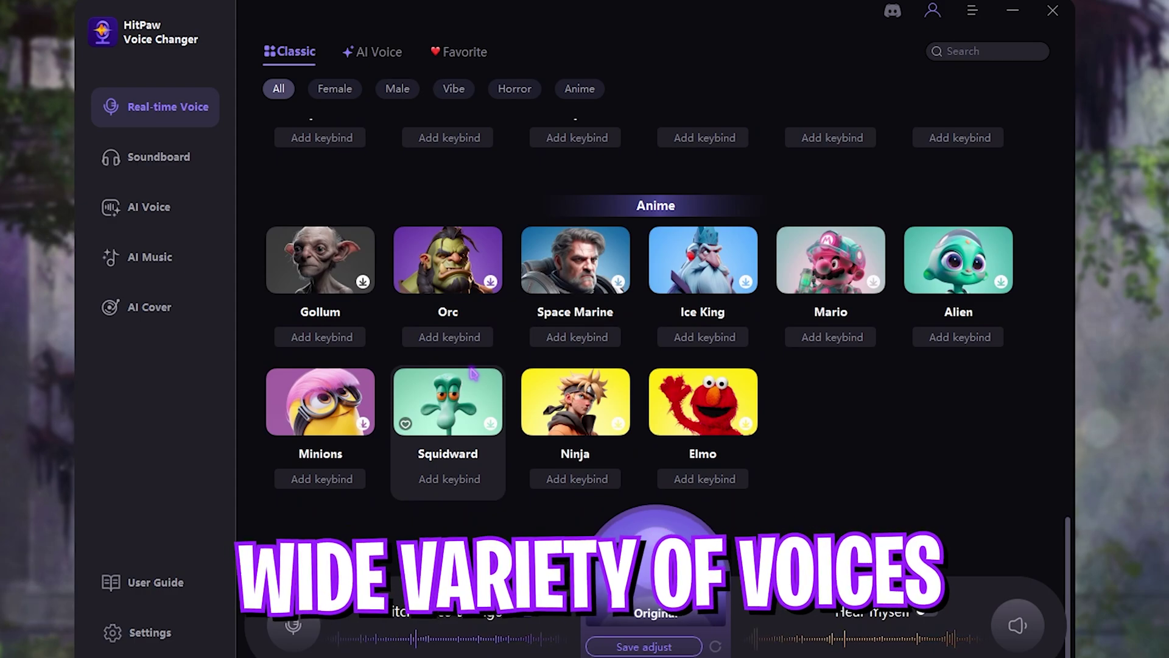
{"action": "scroll", "coordinate": [473, 374], "scroll_direction": "up", "scroll_amount": 2}
{"action": "scroll", "coordinate": [472, 373], "scroll_direction": "up", "scroll_amount": 8}
{"action": "scroll", "coordinate": [473, 373], "scroll_direction": "up", "scroll_amount": 5}
{"action": "scroll", "coordinate": [472, 373], "scroll_direction": "down", "scroll_amount": 3}
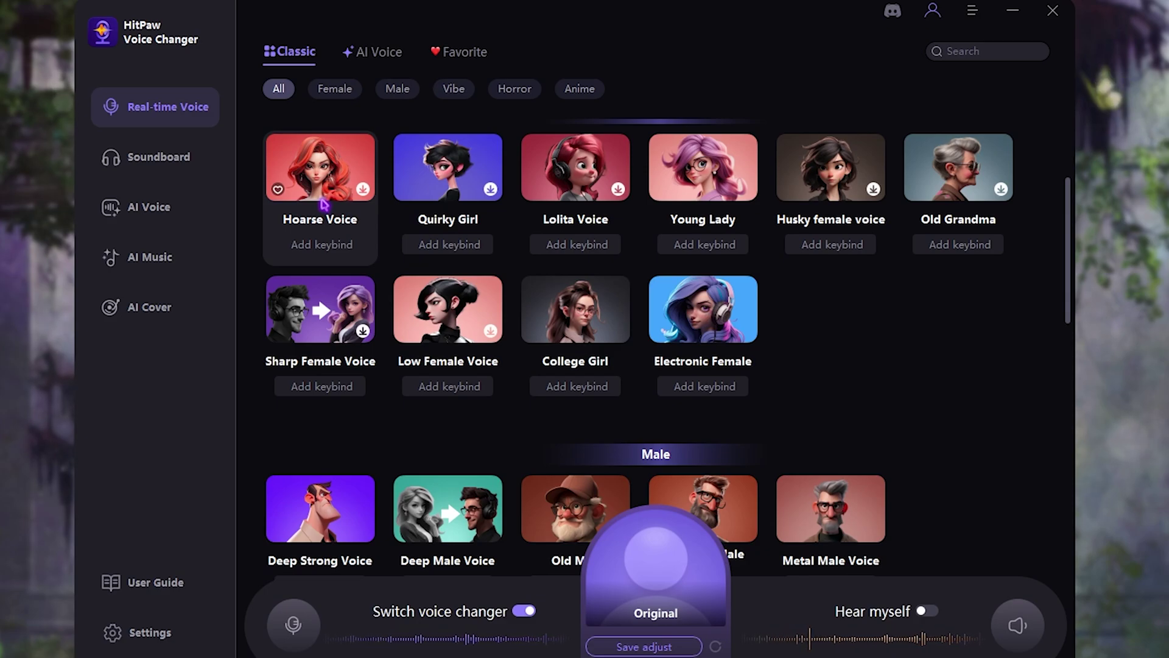
{"action": "left_click", "coordinate": [329, 91]}
{"action": "left_click", "coordinate": [395, 91]}
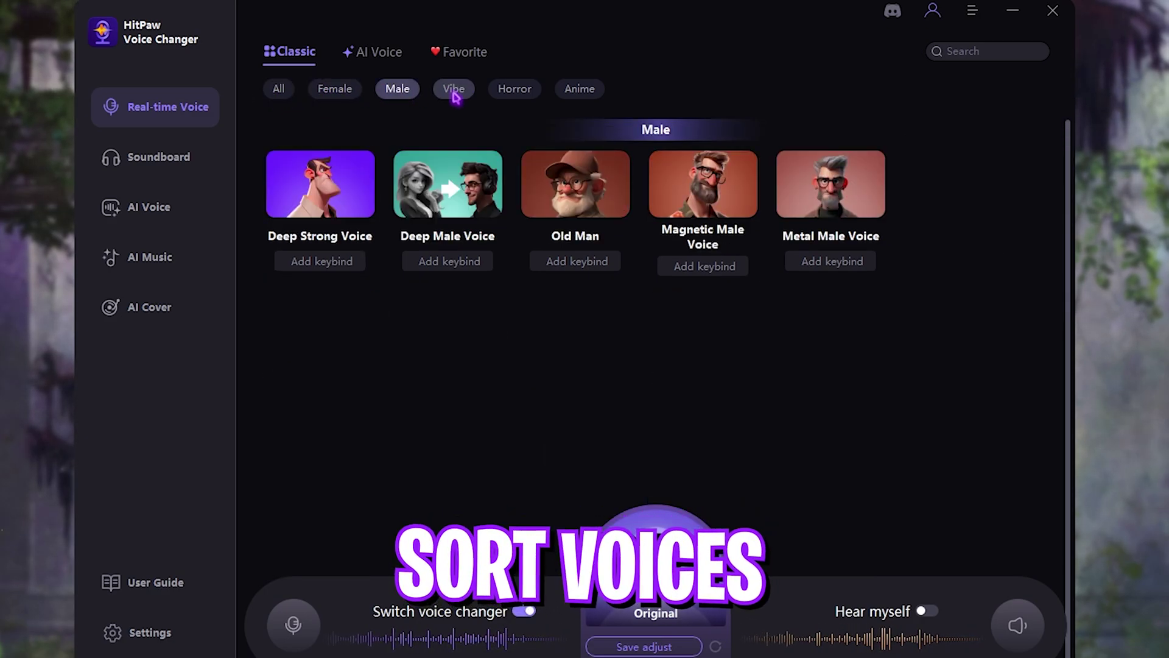
{"action": "left_click", "coordinate": [454, 90]}
{"action": "left_click", "coordinate": [508, 91]}
{"action": "left_click", "coordinate": [573, 95]}
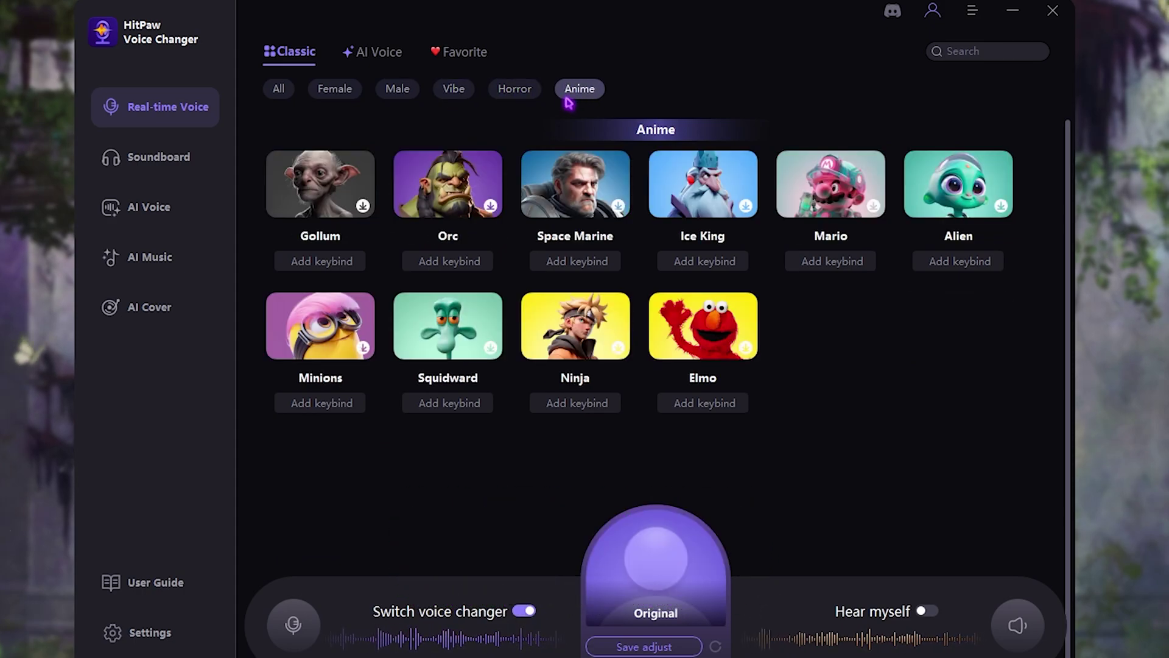
{"action": "left_click", "coordinate": [291, 90]}
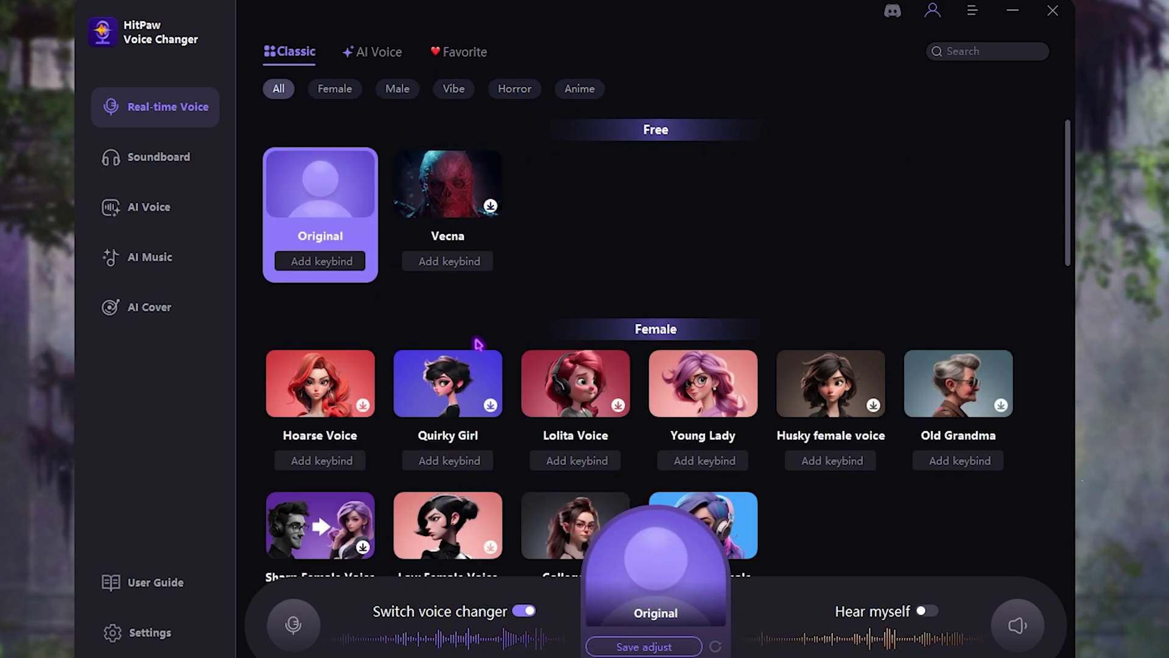
{"action": "mouse_move", "coordinate": [320, 215]}
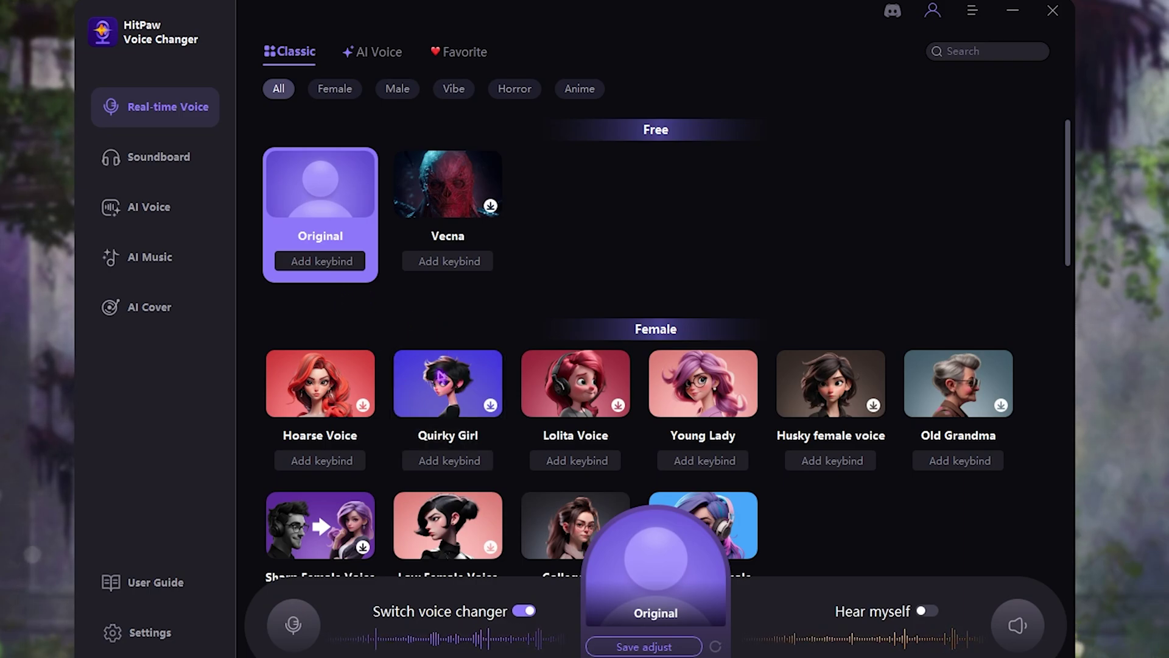
{"action": "scroll", "coordinate": [442, 377], "scroll_direction": "down", "scroll_amount": 1}
{"action": "scroll", "coordinate": [515, 366], "scroll_direction": "down", "scroll_amount": 2}
{"action": "scroll", "coordinate": [548, 412], "scroll_direction": "down", "scroll_amount": 1}
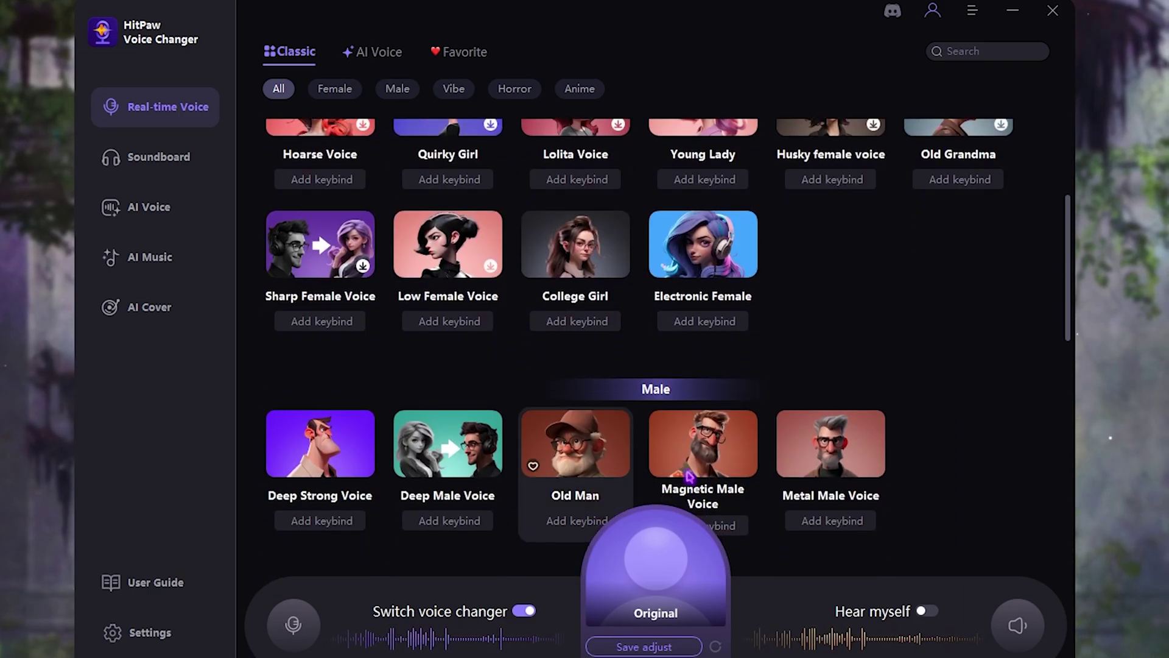
{"action": "scroll", "coordinate": [630, 465], "scroll_direction": "down", "scroll_amount": 1}
{"action": "scroll", "coordinate": [640, 448], "scroll_direction": "down", "scroll_amount": 1}
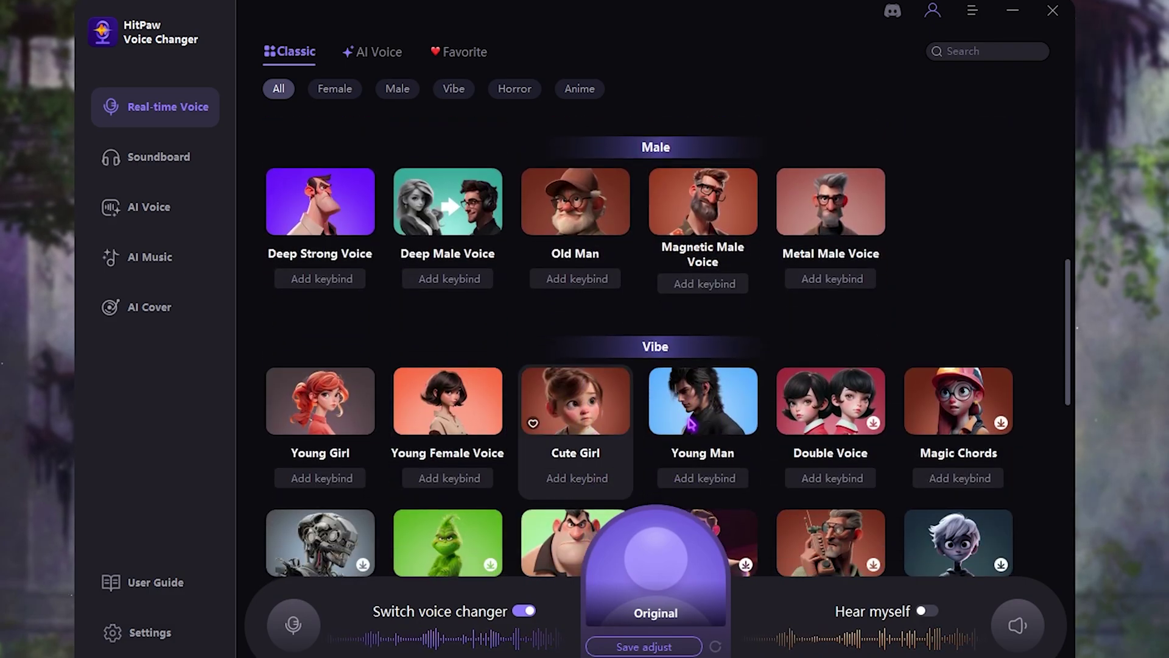
- Apply the Young Man voice card from the Vibe section
{"action": "left_click", "coordinate": [687, 426]}
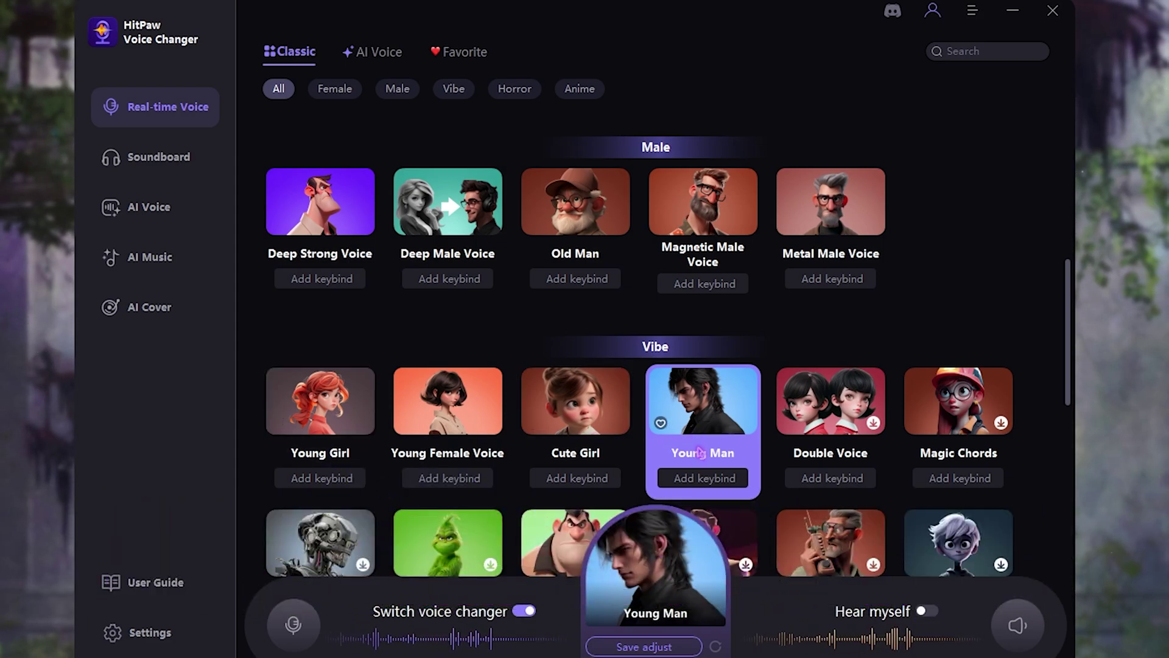
- Revert to the Original voice and open the Soundboard with its Animals sounds
{"action": "left_click", "coordinate": [700, 453]}
{"action": "scroll", "coordinate": [542, 404], "scroll_direction": "down", "scroll_amount": 4}
{"action": "scroll", "coordinate": [542, 399], "scroll_direction": "down", "scroll_amount": 2}
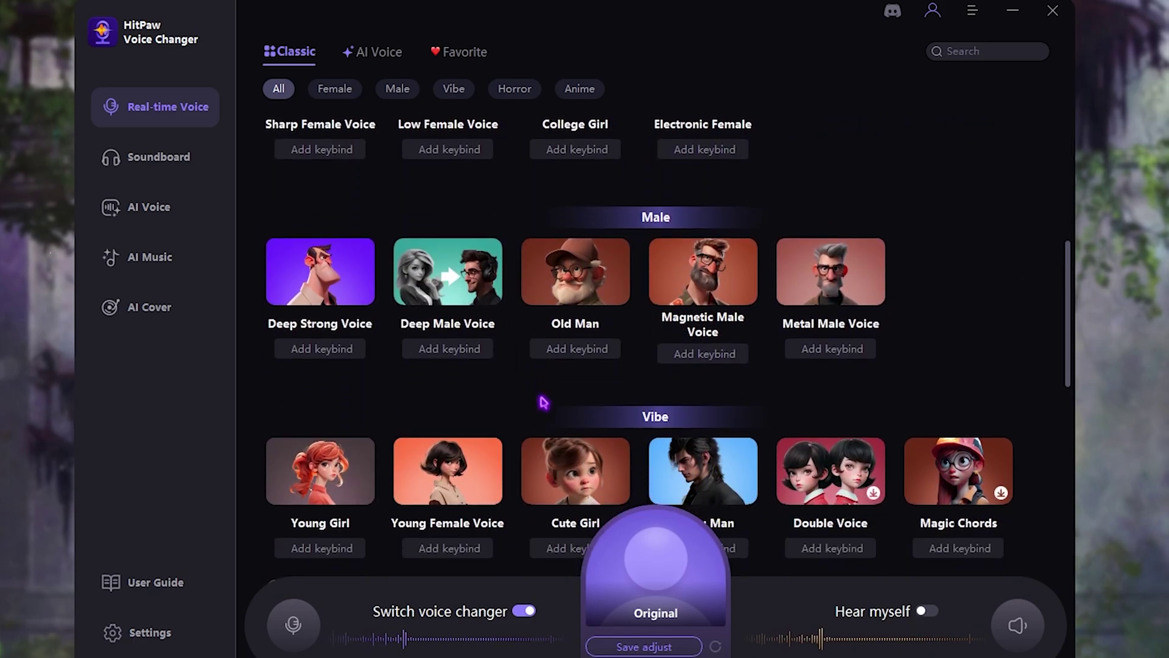
{"action": "scroll", "coordinate": [542, 402], "scroll_direction": "down", "scroll_amount": 2}
{"action": "scroll", "coordinate": [543, 402], "scroll_direction": "down", "scroll_amount": 1}
{"action": "scroll", "coordinate": [542, 402], "scroll_direction": "down", "scroll_amount": 3}
{"action": "scroll", "coordinate": [543, 402], "scroll_direction": "down", "scroll_amount": 1}
{"action": "scroll", "coordinate": [543, 401], "scroll_direction": "down", "scroll_amount": 1}
{"action": "scroll", "coordinate": [544, 402], "scroll_direction": "down", "scroll_amount": 1}
{"action": "scroll", "coordinate": [543, 401], "scroll_direction": "down", "scroll_amount": 2}
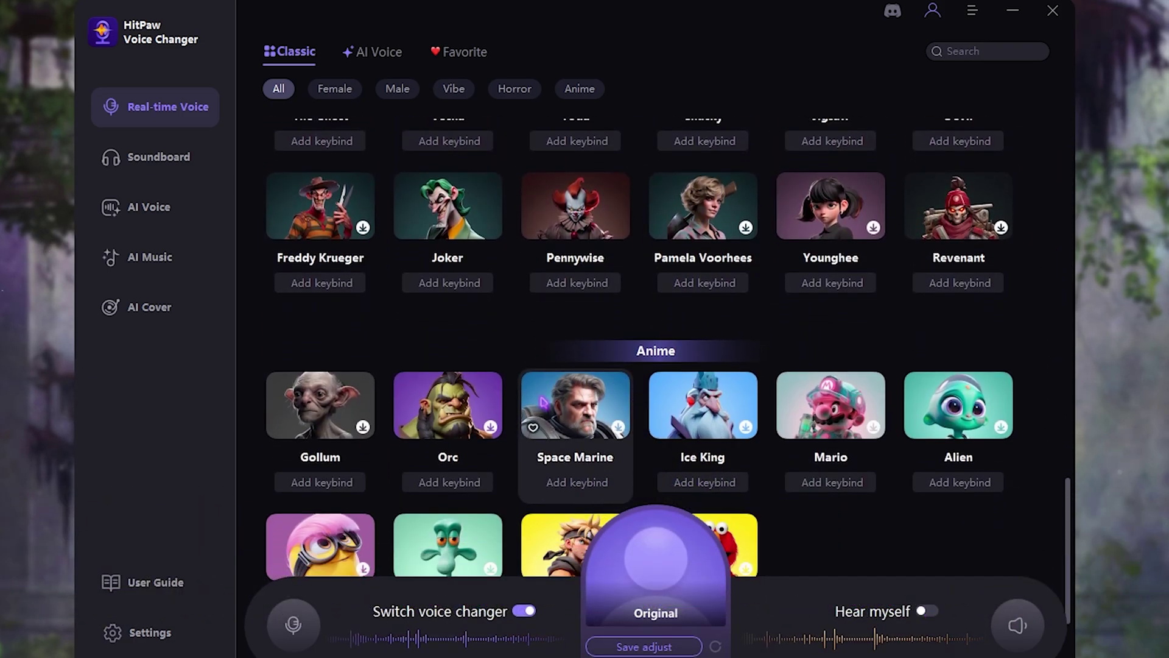
{"action": "scroll", "coordinate": [545, 402], "scroll_direction": "down", "scroll_amount": 1}
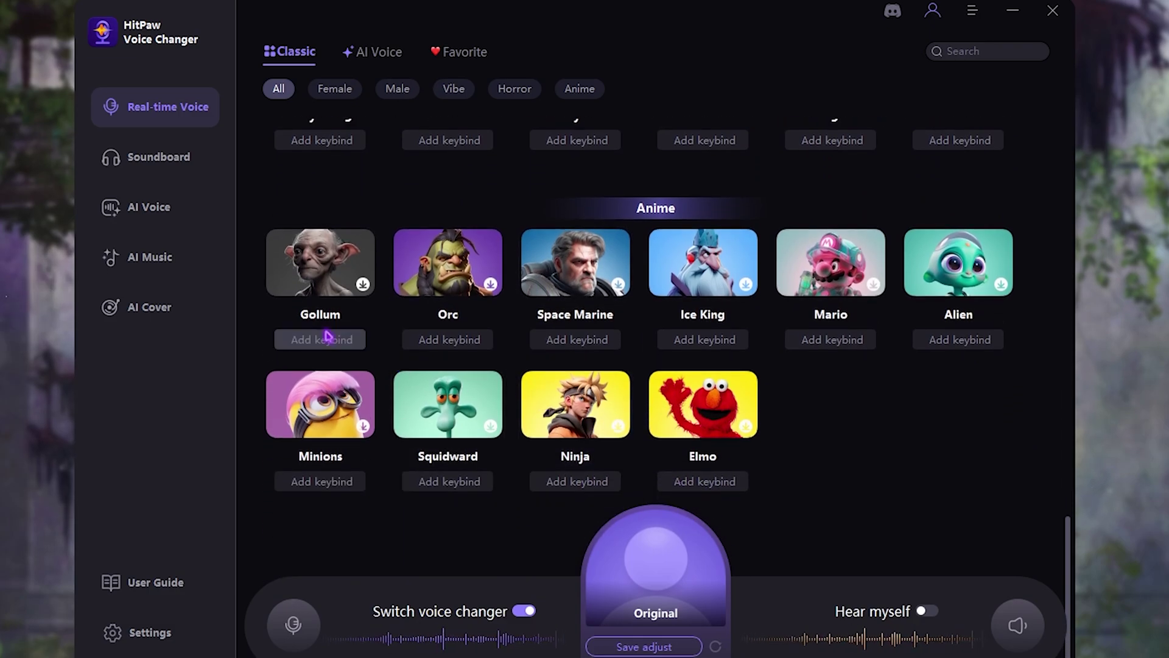
{"action": "left_click", "coordinate": [210, 162]}
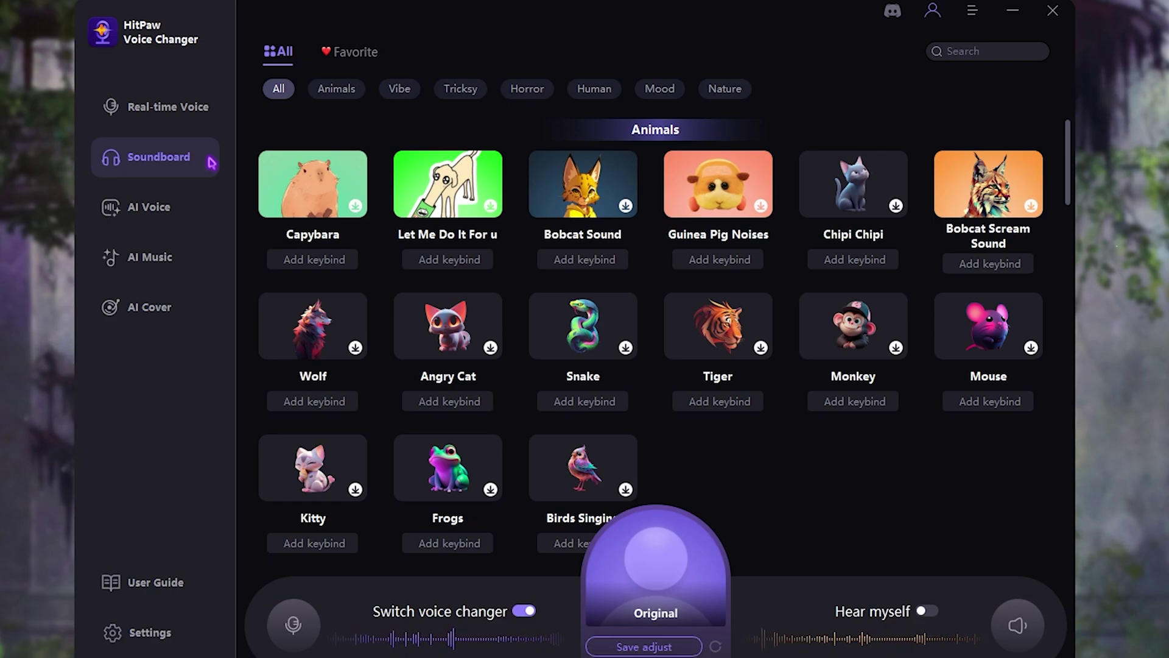
- Open the AI Voice page listing free, character and celebrity voice models
{"action": "left_click", "coordinate": [170, 208]}
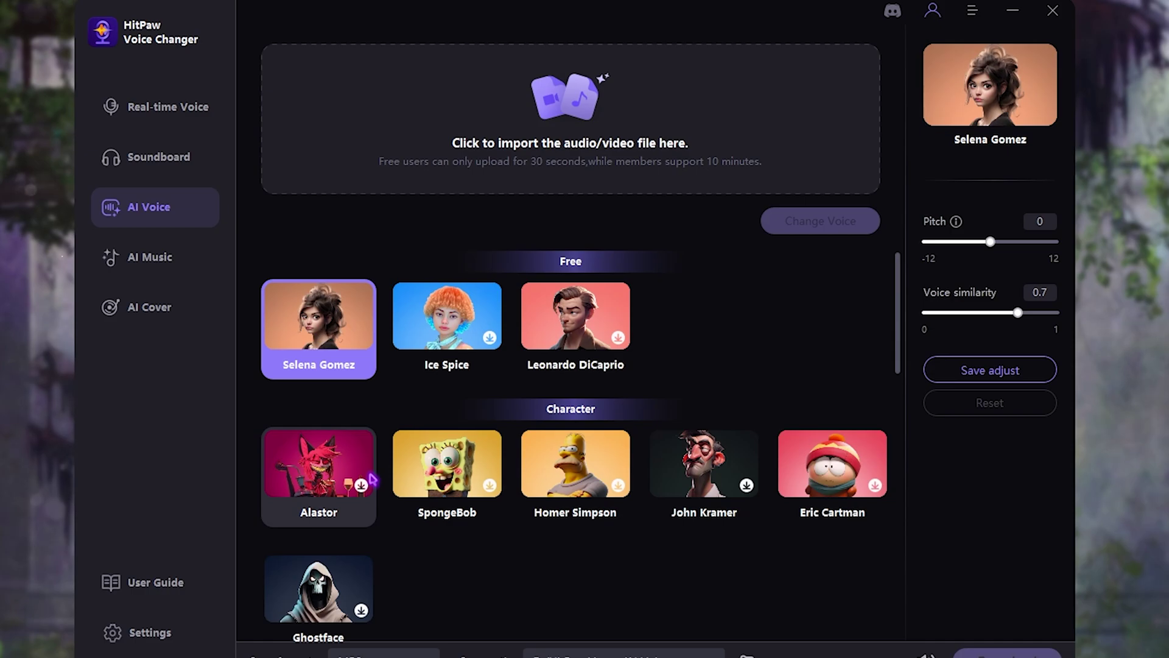
{"action": "scroll", "coordinate": [370, 478], "scroll_direction": "down", "scroll_amount": 2}
{"action": "scroll", "coordinate": [371, 478], "scroll_direction": "down", "scroll_amount": 2}
{"action": "scroll", "coordinate": [371, 477], "scroll_direction": "down", "scroll_amount": 2}
{"action": "scroll", "coordinate": [371, 478], "scroll_direction": "down", "scroll_amount": 2}
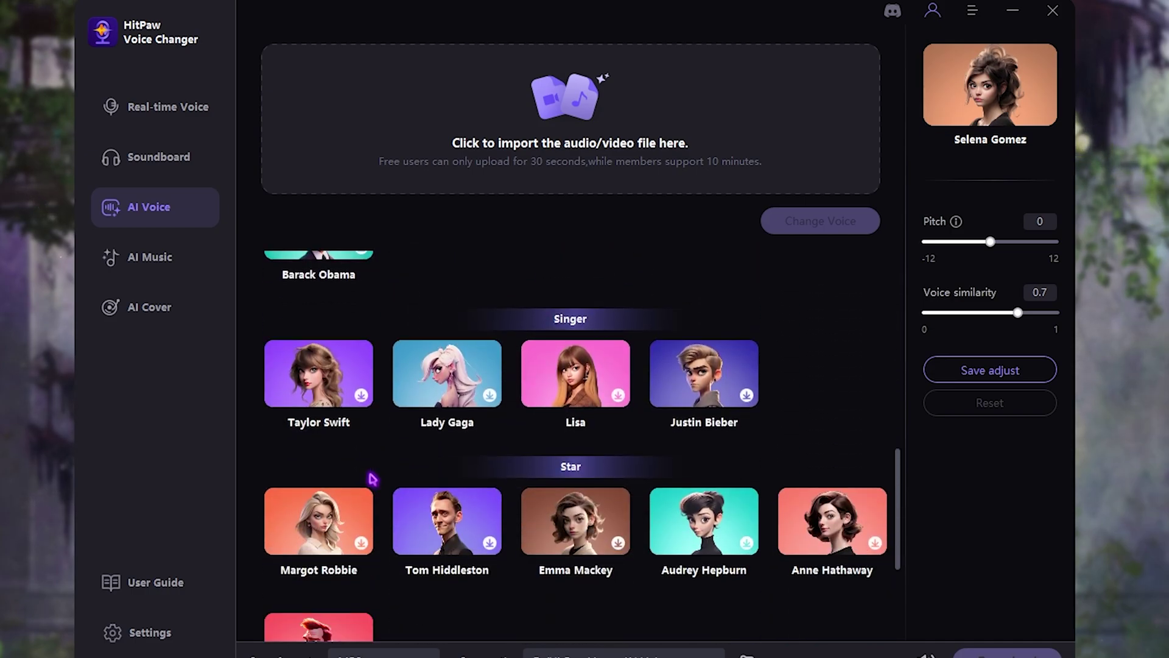
{"action": "scroll", "coordinate": [371, 477], "scroll_direction": "down", "scroll_amount": 1}
{"action": "scroll", "coordinate": [372, 478], "scroll_direction": "down", "scroll_amount": 2}
{"action": "scroll", "coordinate": [371, 478], "scroll_direction": "up", "scroll_amount": 3}
{"action": "scroll", "coordinate": [371, 478], "scroll_direction": "up", "scroll_amount": 5}
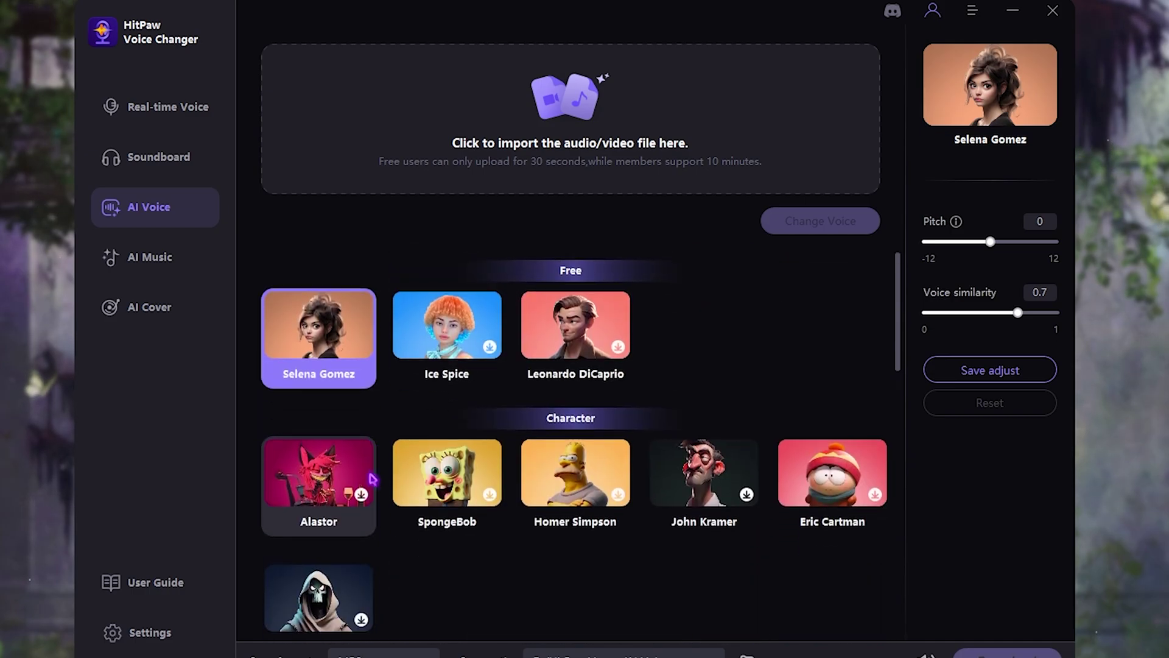
{"action": "scroll", "coordinate": [370, 477], "scroll_direction": "down", "scroll_amount": 1}
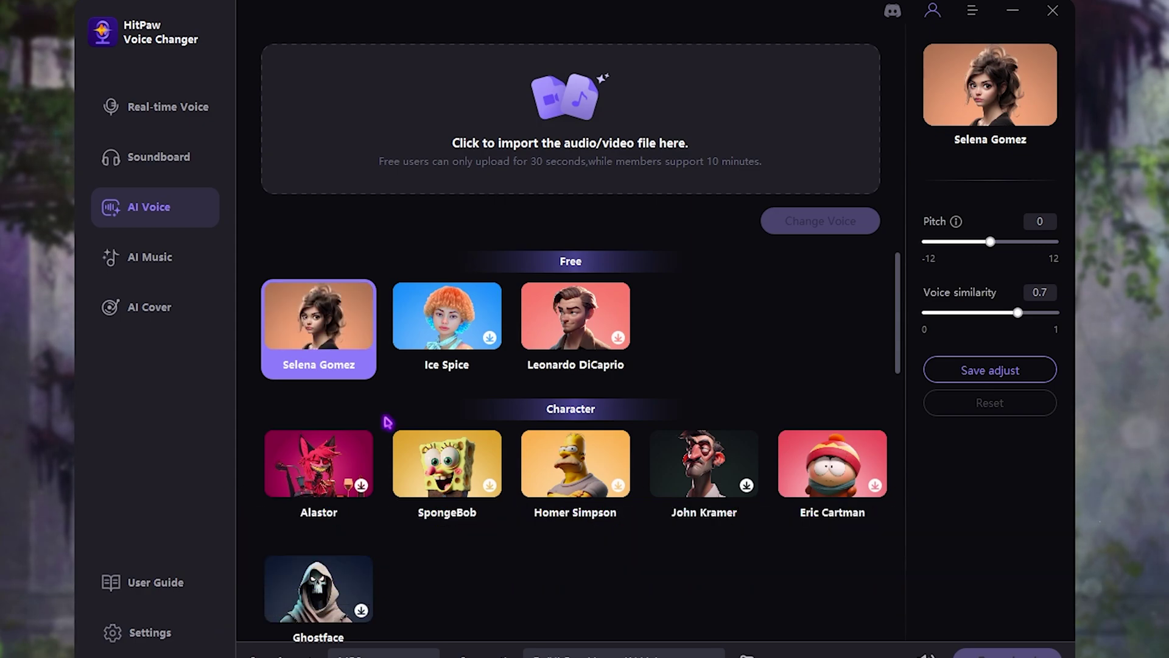
{"action": "scroll", "coordinate": [624, 491], "scroll_direction": "down", "scroll_amount": 2}
{"action": "scroll", "coordinate": [603, 406], "scroll_direction": "down", "scroll_amount": 3}
- Select the Donald Trump celebrity voice model and play its sample
{"action": "left_click", "coordinate": [602, 406]}
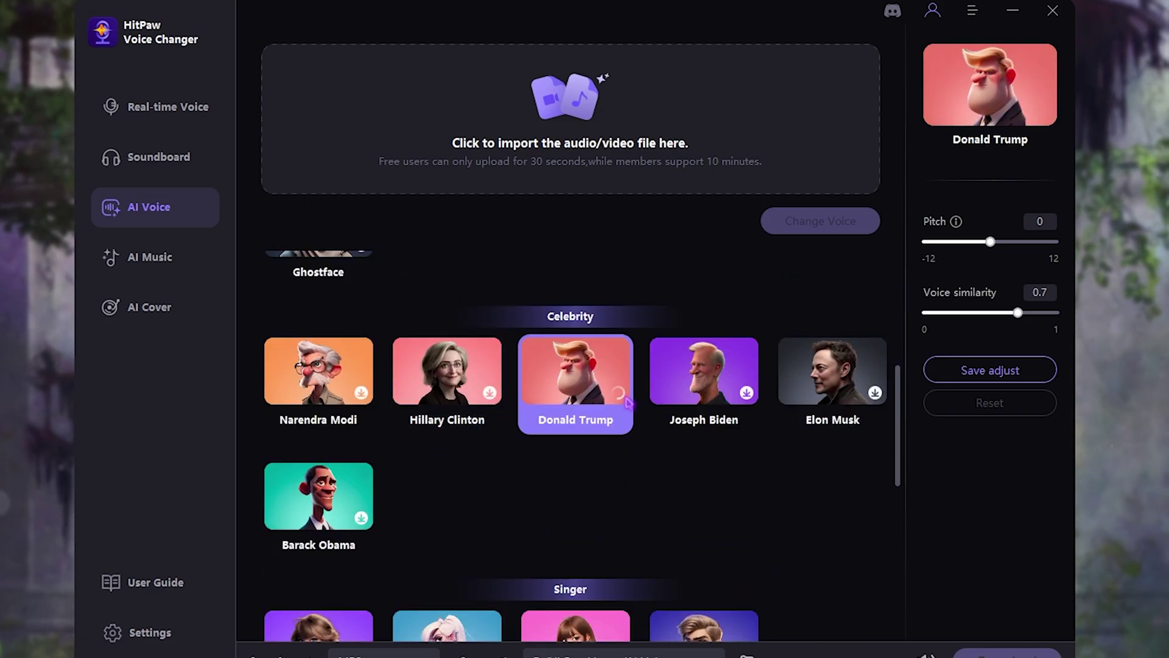
{"action": "mouse_move", "coordinate": [576, 371]}
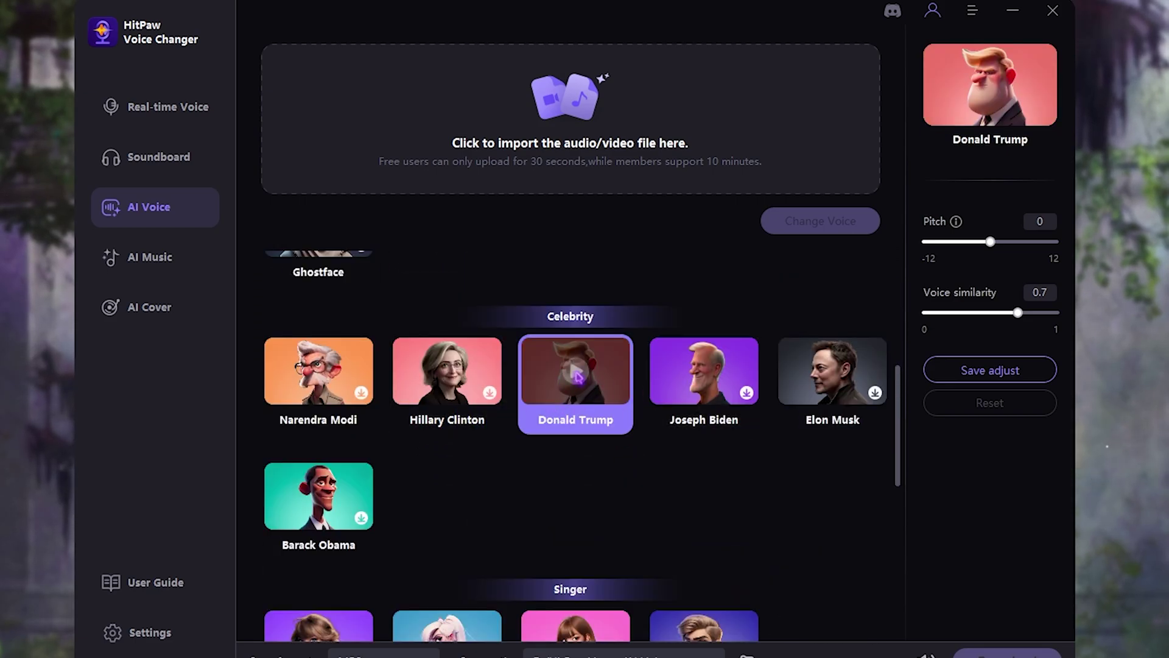
{"action": "left_click", "coordinate": [577, 375]}
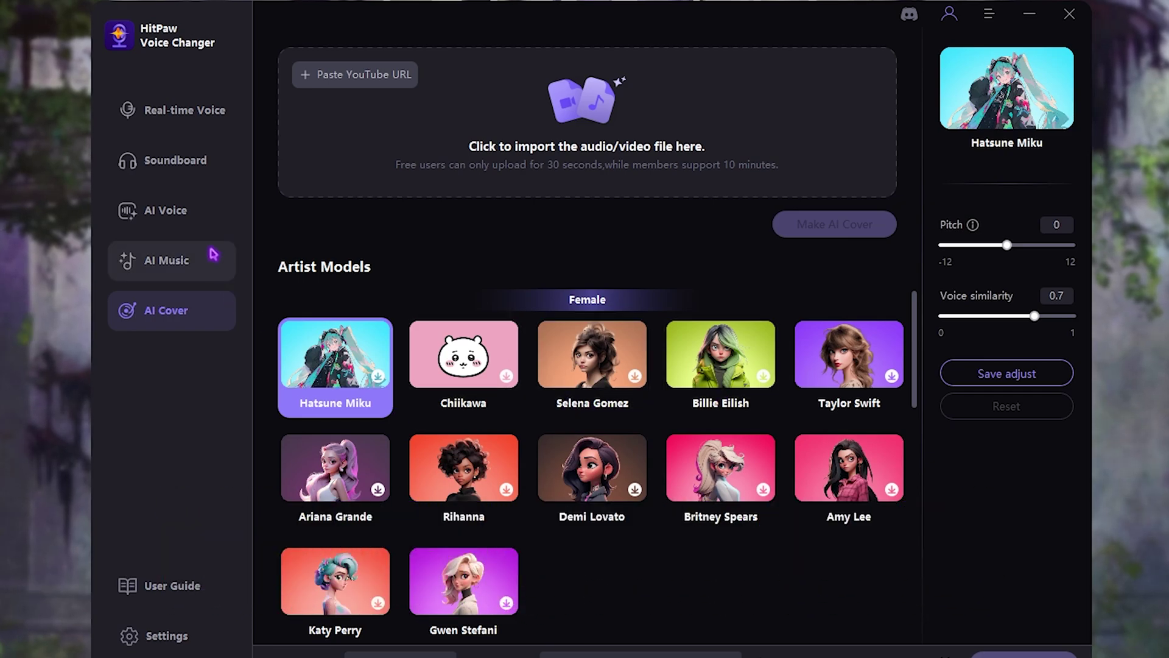
{"action": "scroll", "coordinate": [464, 356], "scroll_direction": "down", "scroll_amount": 2}
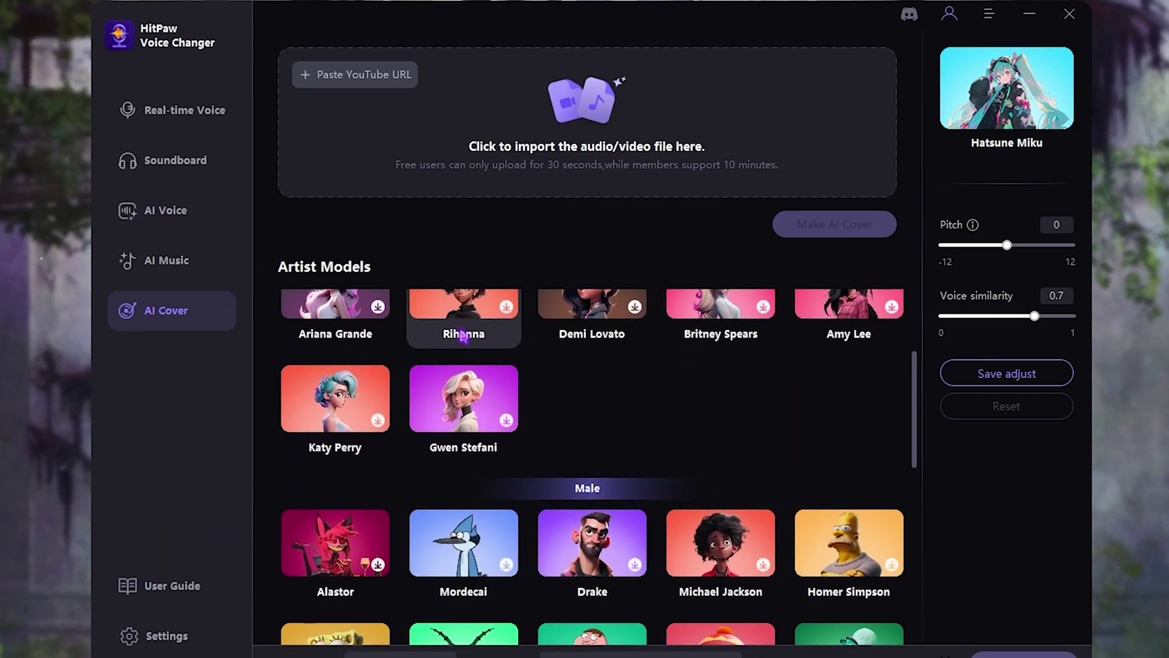
{"action": "scroll", "coordinate": [464, 342], "scroll_direction": "down", "scroll_amount": 3}
{"action": "scroll", "coordinate": [465, 339], "scroll_direction": "up", "scroll_amount": 4}
{"action": "scroll", "coordinate": [465, 341], "scroll_direction": "up", "scroll_amount": 1}
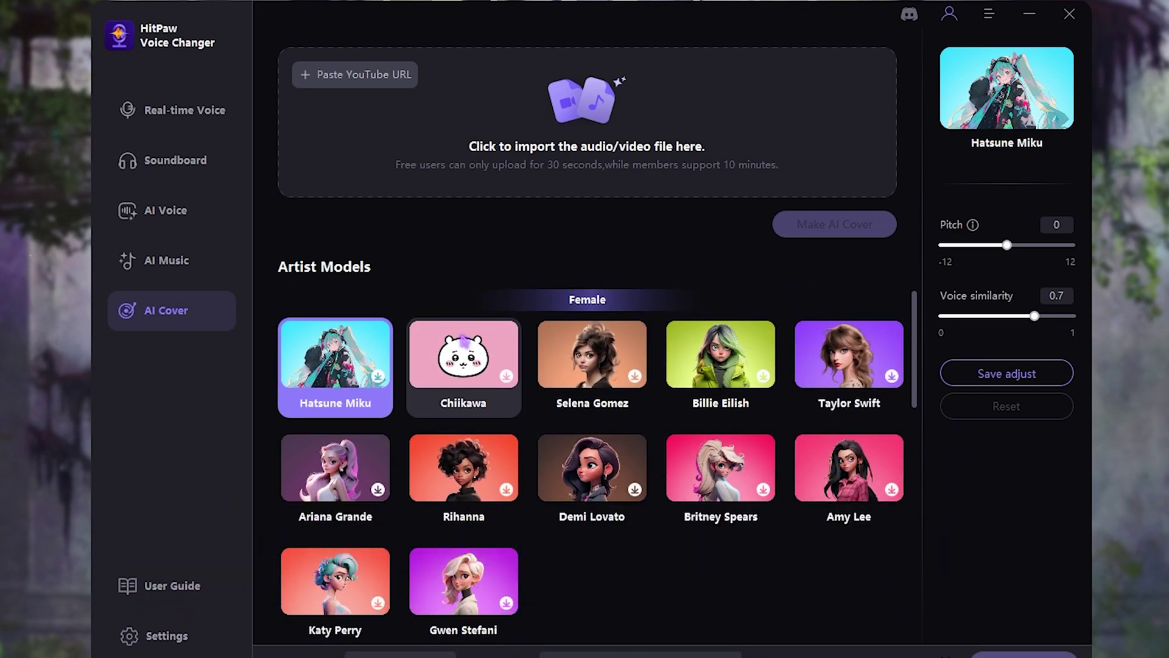
- Return to Real-time Voice, then open Settings for microphone, speaker and keybind options
{"action": "left_click", "coordinate": [160, 129]}
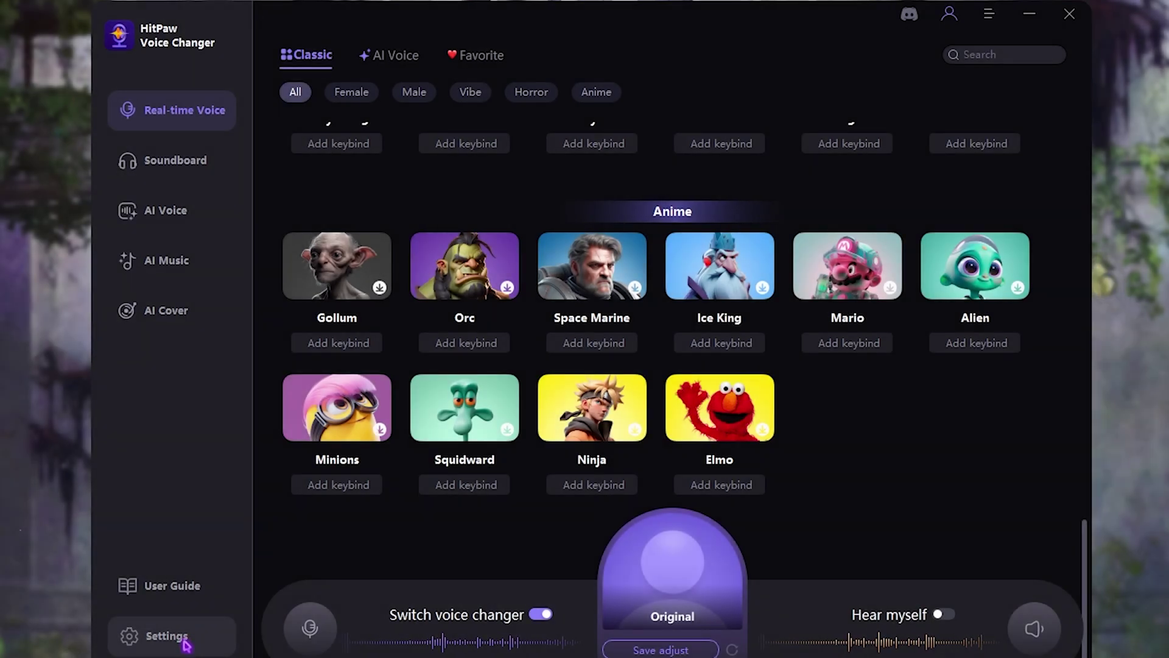
{"action": "left_click", "coordinate": [182, 642]}
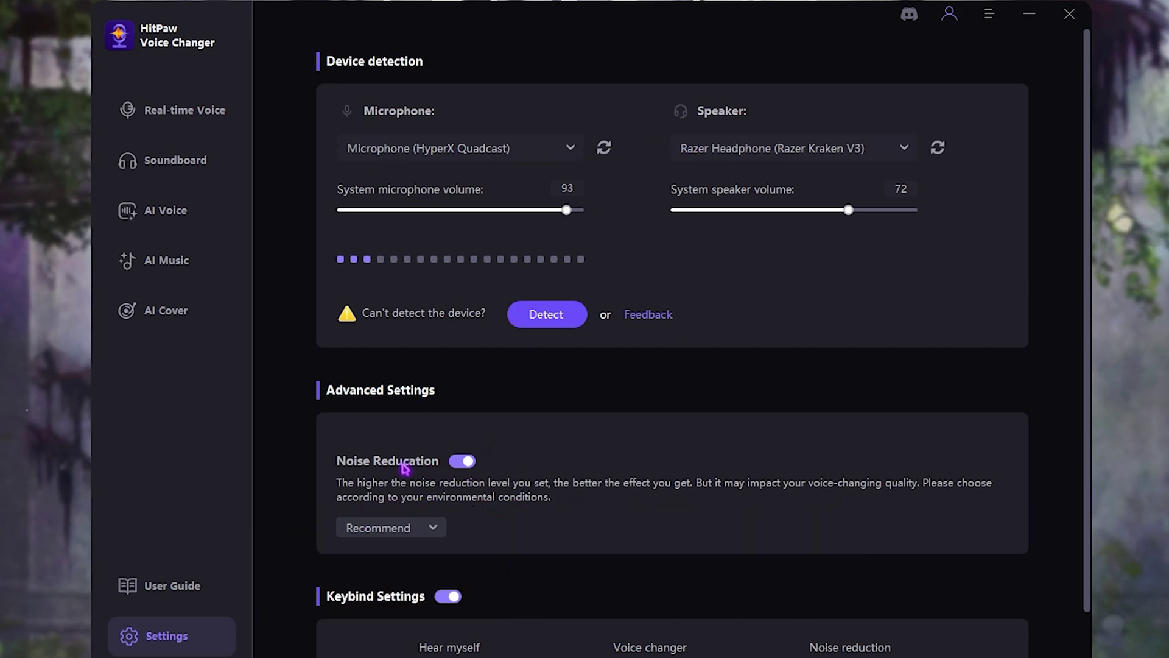
{"action": "left_click", "coordinate": [462, 462]}
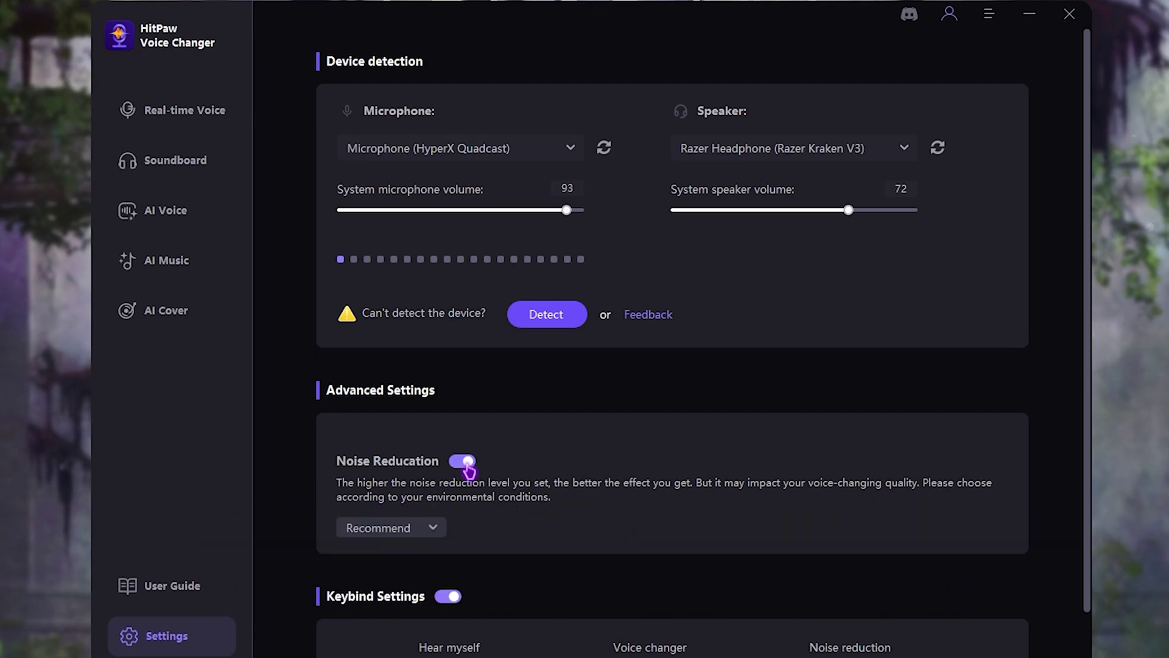
{"action": "scroll", "coordinate": [621, 498], "scroll_direction": "down", "scroll_amount": 1}
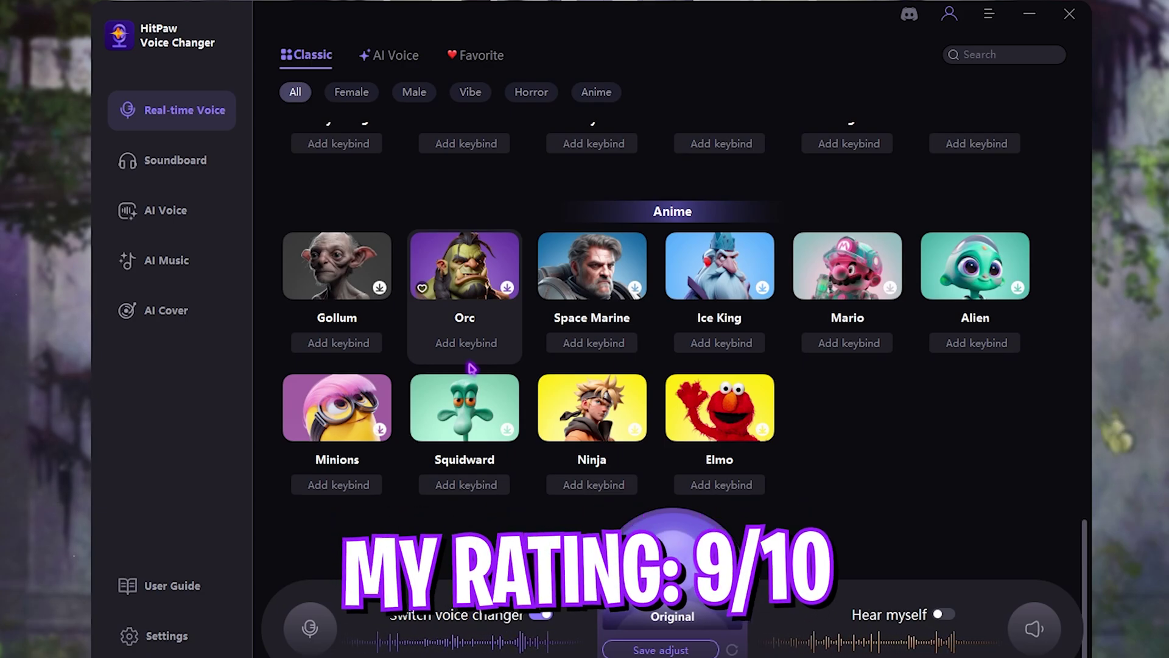
{"action": "scroll", "coordinate": [470, 367], "scroll_direction": "up", "scroll_amount": 2}
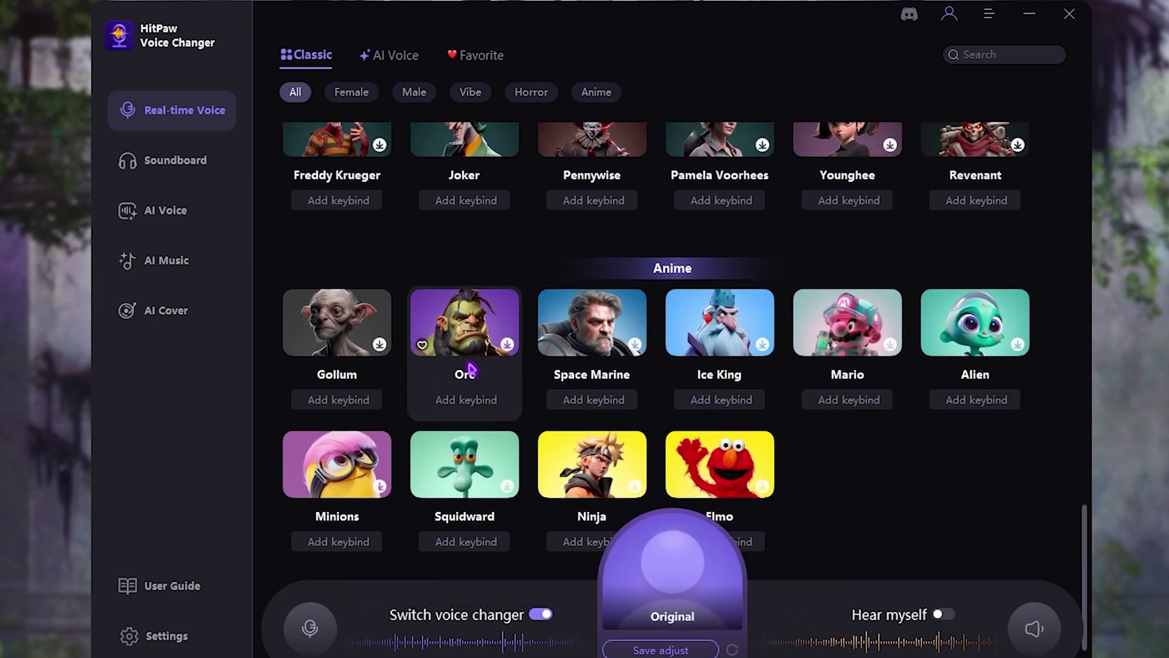
{"action": "scroll", "coordinate": [471, 368], "scroll_direction": "up", "scroll_amount": 5}
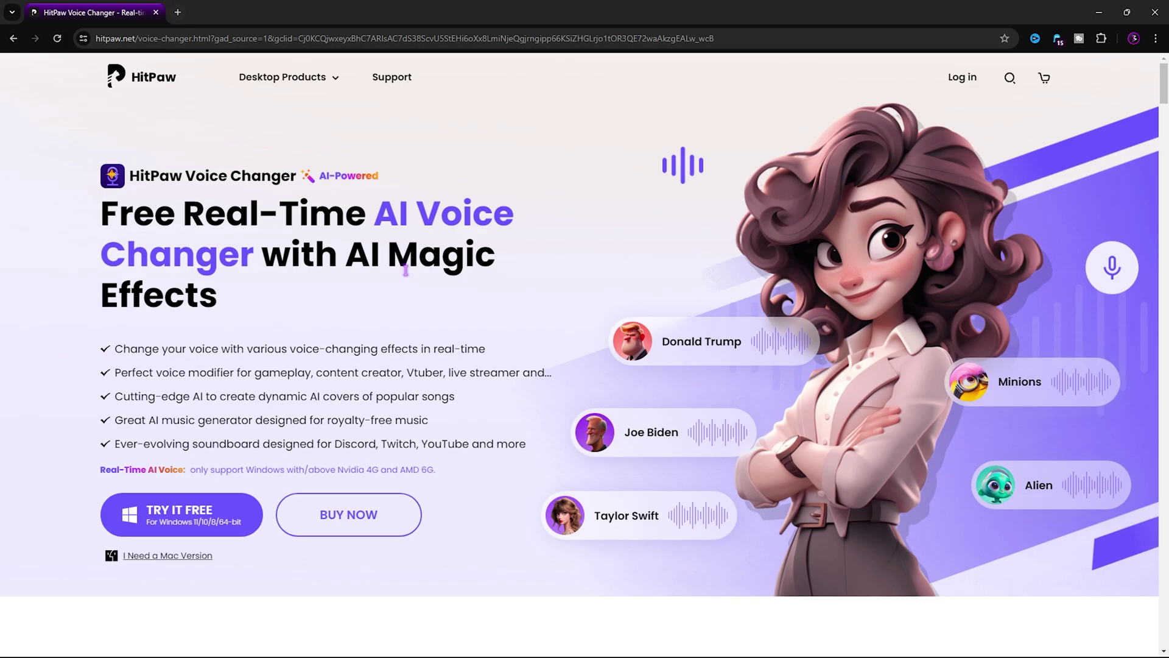
{"action": "scroll", "coordinate": [475, 287], "scroll_direction": "down", "scroll_amount": 2}
{"action": "scroll", "coordinate": [483, 293], "scroll_direction": "down", "scroll_amount": 2}
{"action": "scroll", "coordinate": [485, 293], "scroll_direction": "down", "scroll_amount": 2}
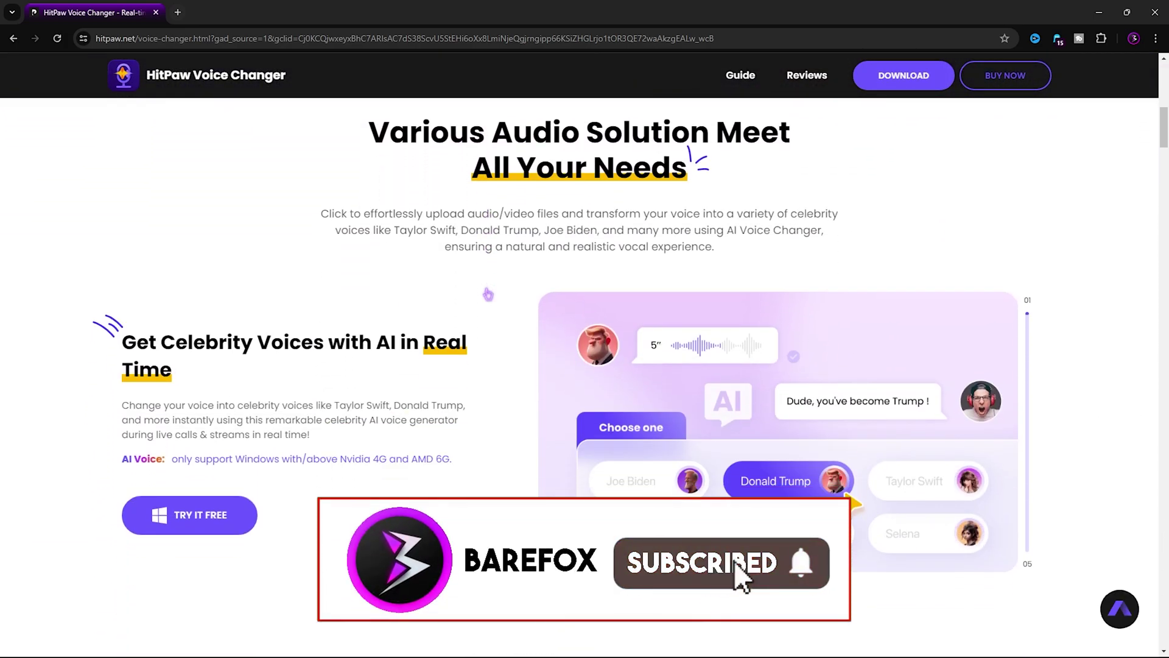